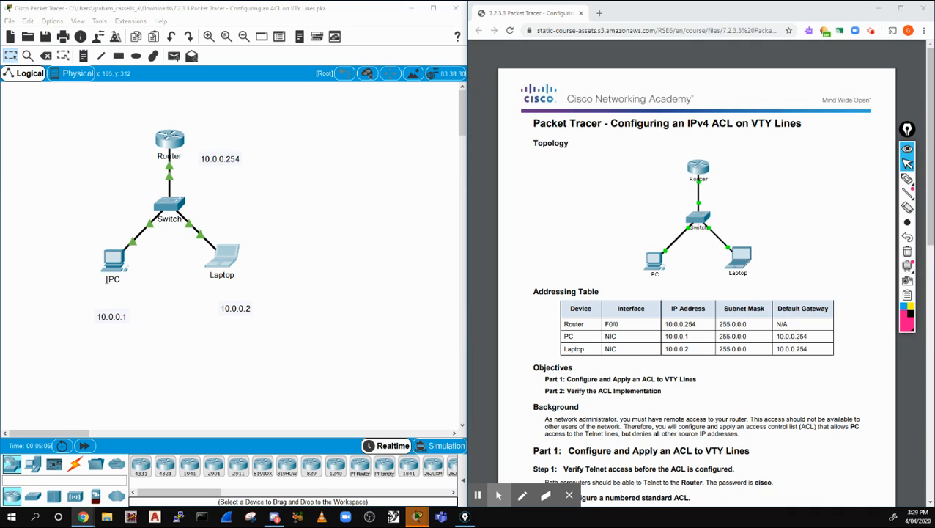
# Scroll the lab PDF to Step 2 and highlight 'permit host 10.0.0.1' in the access-list command
pyautogui.scroll(-3, 635, 332)
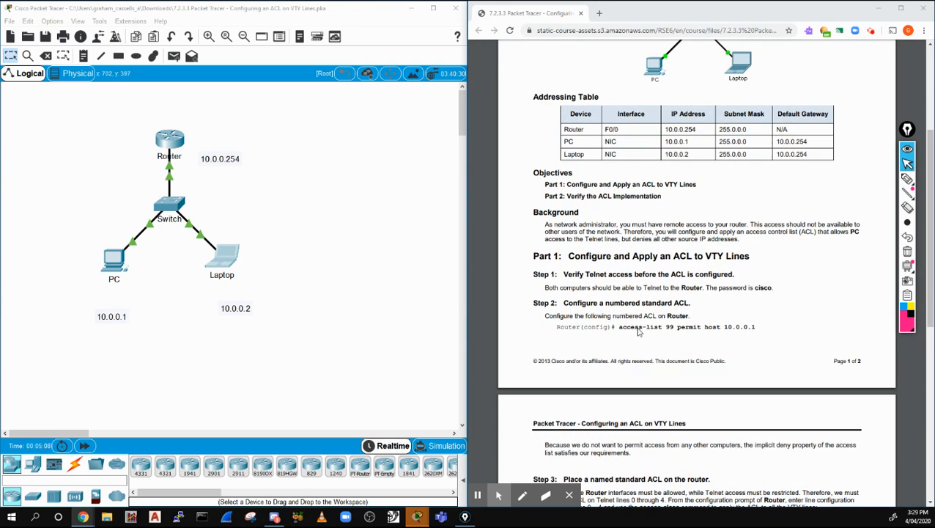
pyautogui.scroll(-1, 616, 278)
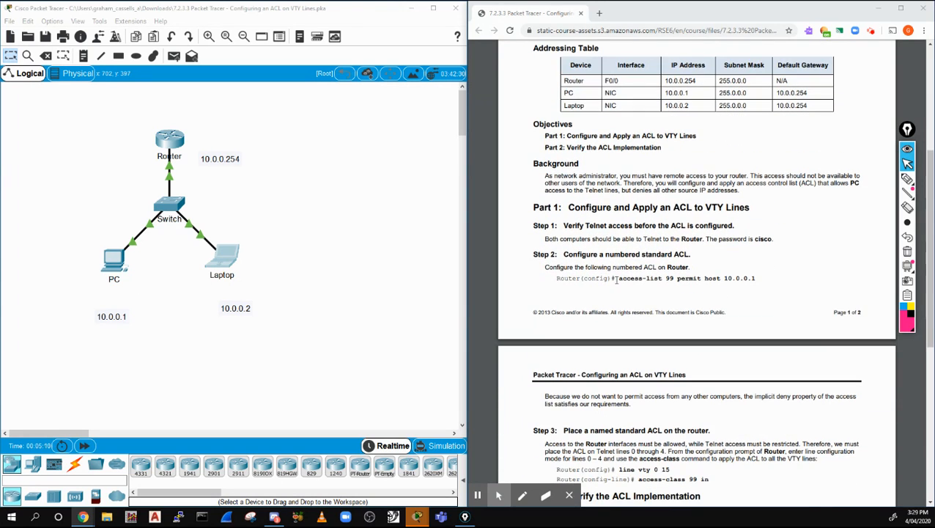
pyautogui.moveTo(684, 278); pyautogui.dragTo(761, 282)
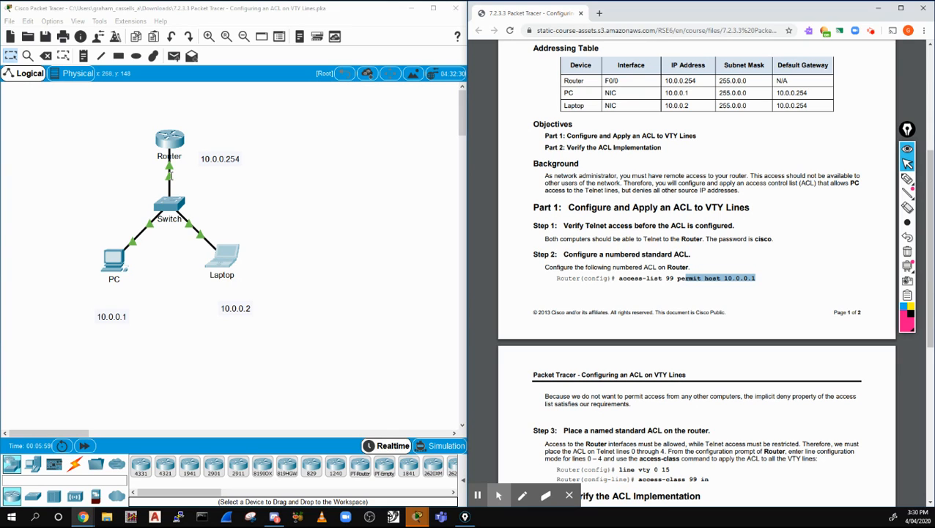
pyautogui.click(170, 141)
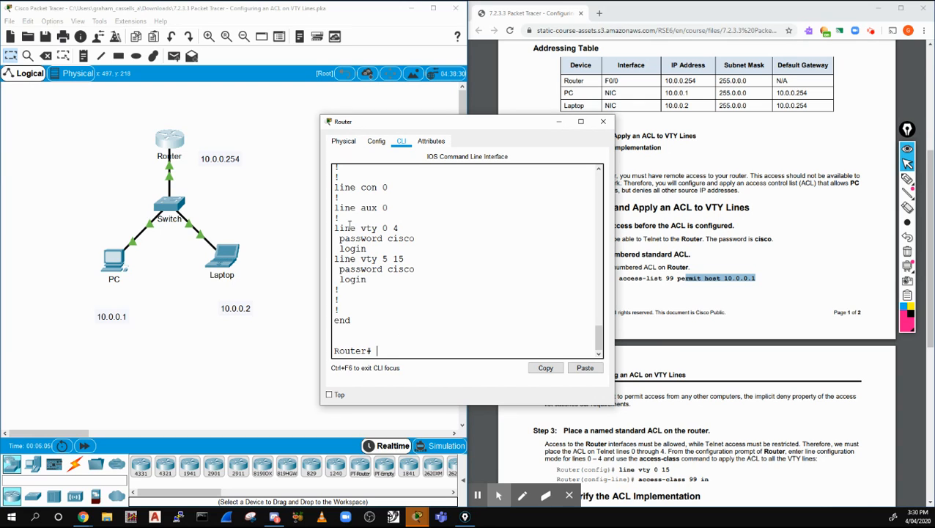
# Highlight the line vty 0 4 and vty 5 15 password and login sections of the Router's running config
pyautogui.moveTo(344, 228); pyautogui.dragTo(424, 280)
pyautogui.click(402, 259)
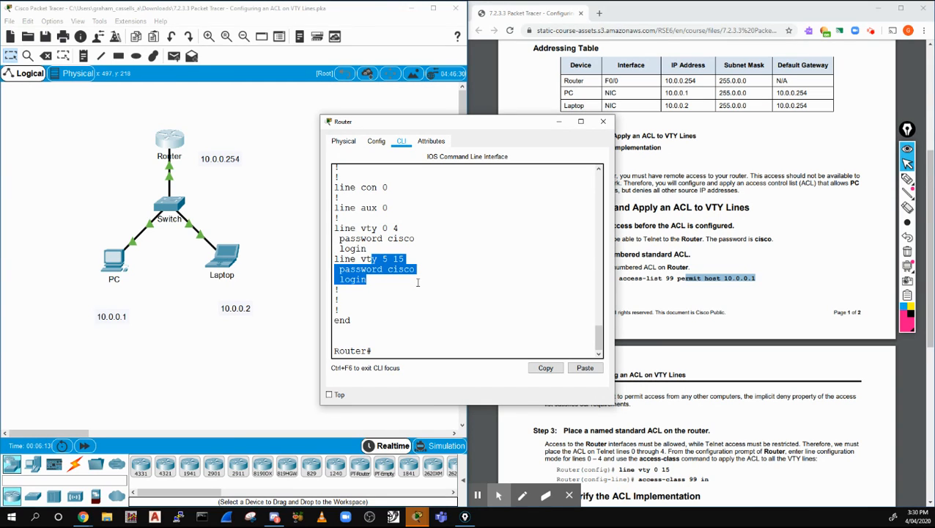
pyautogui.click(382, 228)
pyautogui.moveTo(383, 228); pyautogui.dragTo(409, 260)
pyautogui.click(383, 259)
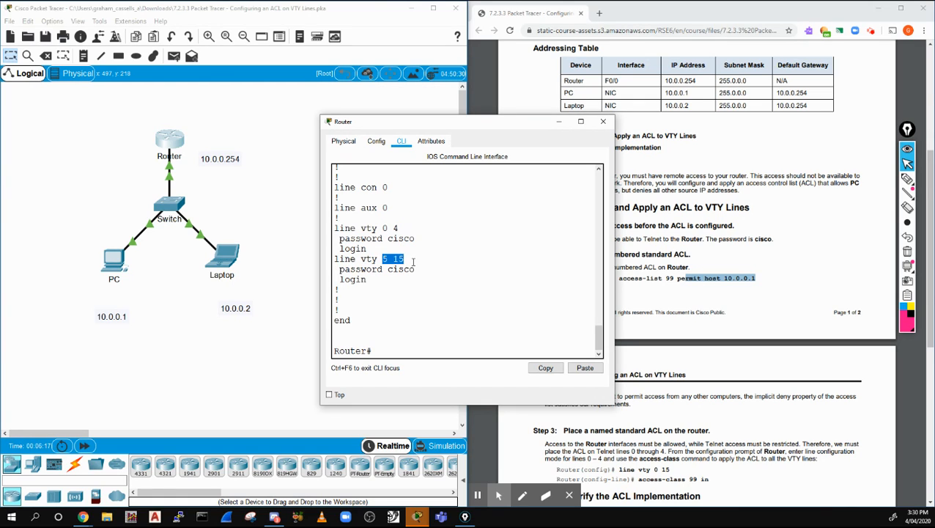
pyautogui.click(384, 351)
# Enter global configuration with config t and query the help for access-list 99
pyautogui.write('config t')
pyautogui.press('Return')
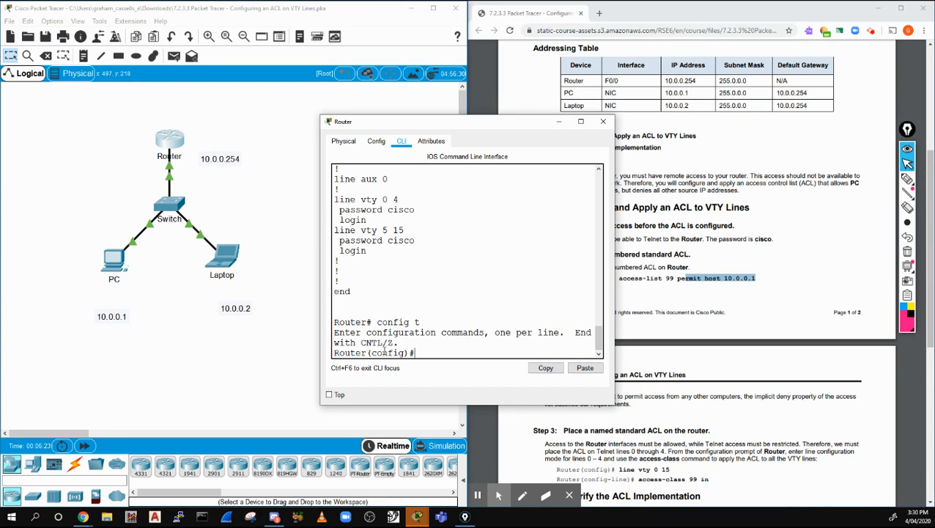
pyautogui.moveTo(420, 124); pyautogui.dragTo(365, 104)
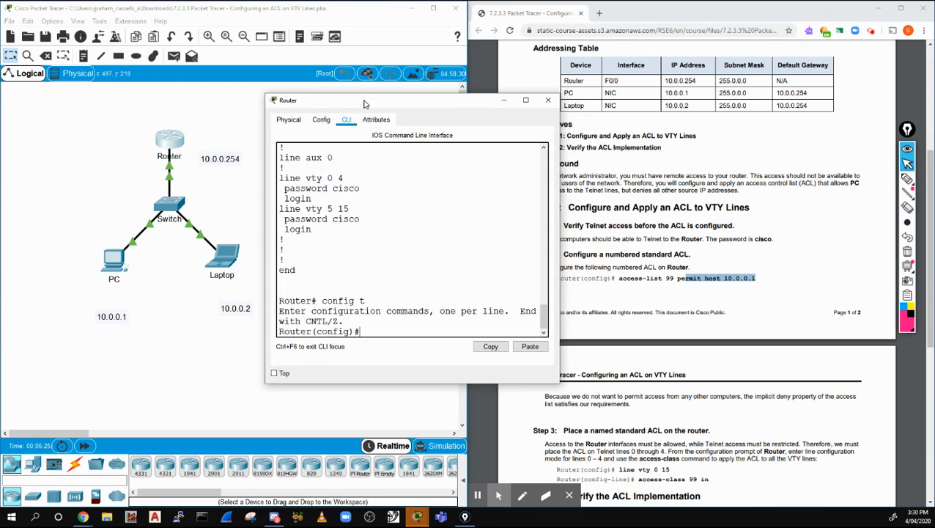
pyautogui.write('acc')
pyautogui.press('Tab')
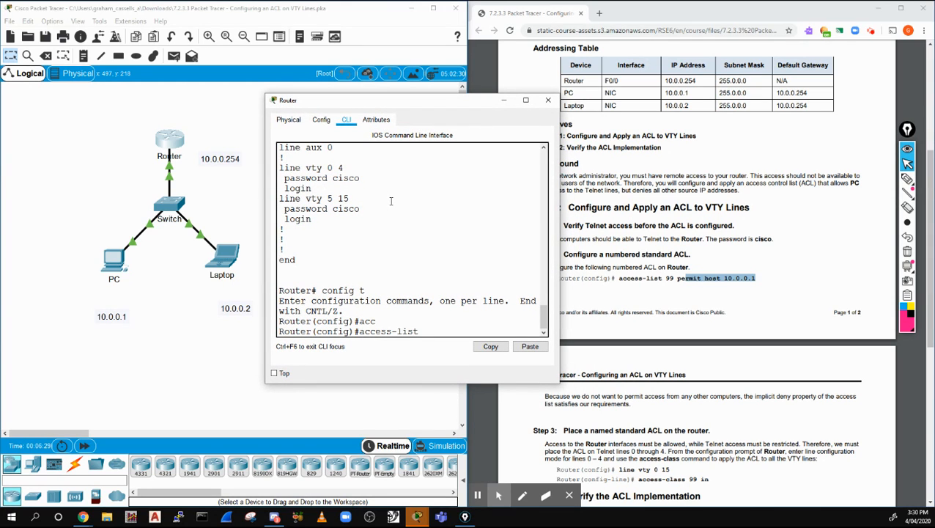
pyautogui.write('99')
pyautogui.press('BackSpace')
pyautogui.press('BackSpace')
pyautogui.write('?')
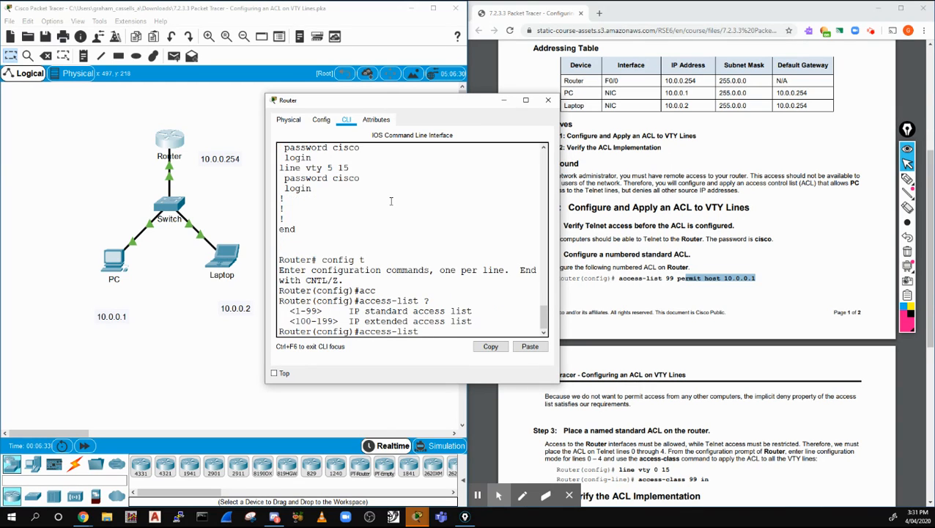
pyautogui.write('99')
# Submit access-list 99 host 10.0.0.1 without a permit keyword, which the router rejects
pyautogui.write('10.0.0.1')
pyautogui.moveTo(263, 148); pyautogui.dragTo(206, 148)
pyautogui.write('0.0.0.0')
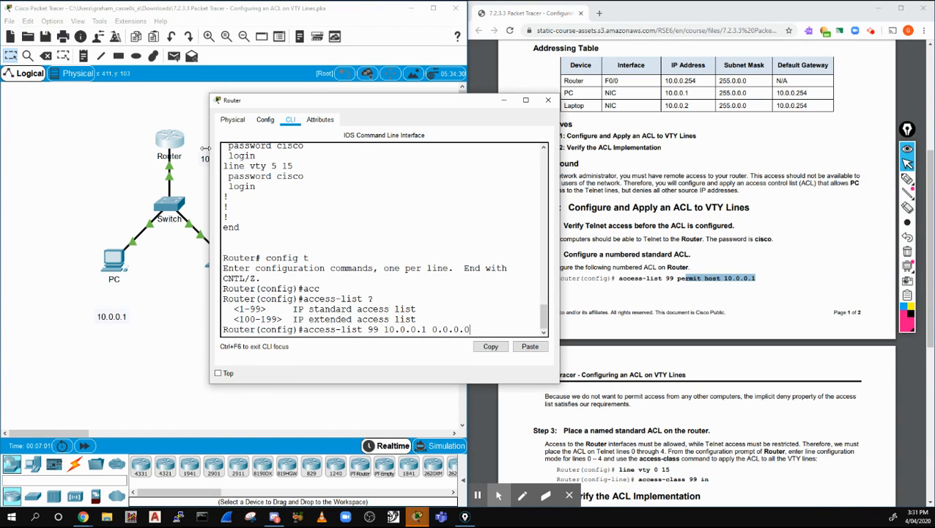
pyautogui.press('BackSpace')
pyautogui.press('BackSpace')
pyautogui.press('BackSpace')
pyautogui.press('BackSpace')
pyautogui.press('BackSpace')
pyautogui.press('BackSpace')
pyautogui.press('BackSpace')
pyautogui.press('BackSpace')
pyautogui.press('BackSpace')
pyautogui.press('BackSpace')
pyautogui.press('BackSpace')
pyautogui.press('BackSpace')
pyautogui.press('BackSpace')
pyautogui.press('BackSpace')
pyautogui.write('host')
pyautogui.write('10.0.0.1')
pyautogui.press('Return')
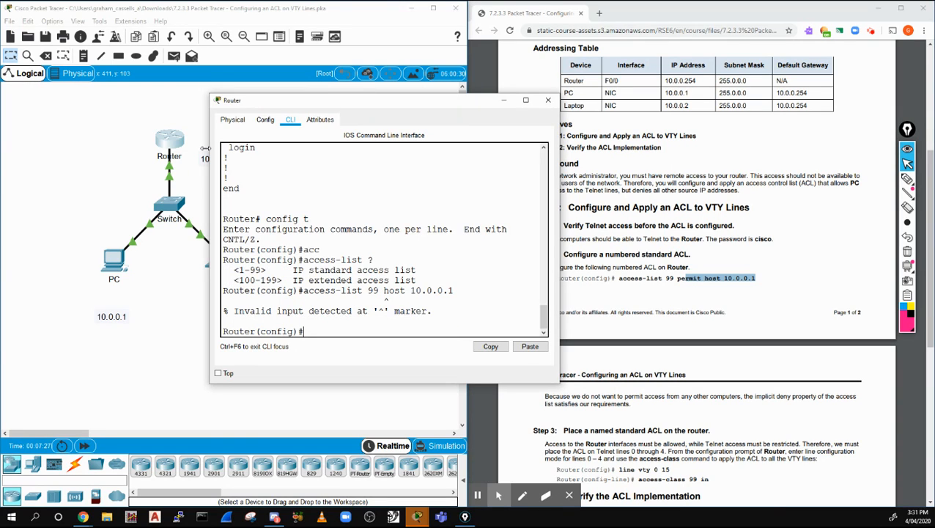
# Recall the command and insert permit so access-list 99 permit host 10.0.0.1 is accepted
pyautogui.press('Up')
pyautogui.press('Left')
pyautogui.press('Left')
pyautogui.press('Left')
pyautogui.press('Left')
pyautogui.press('Left')
pyautogui.press('Left')
pyautogui.press('Left')
pyautogui.press('Left')
pyautogui.press('Left')
pyautogui.press('Left')
pyautogui.press('Left')
pyautogui.write('permit')
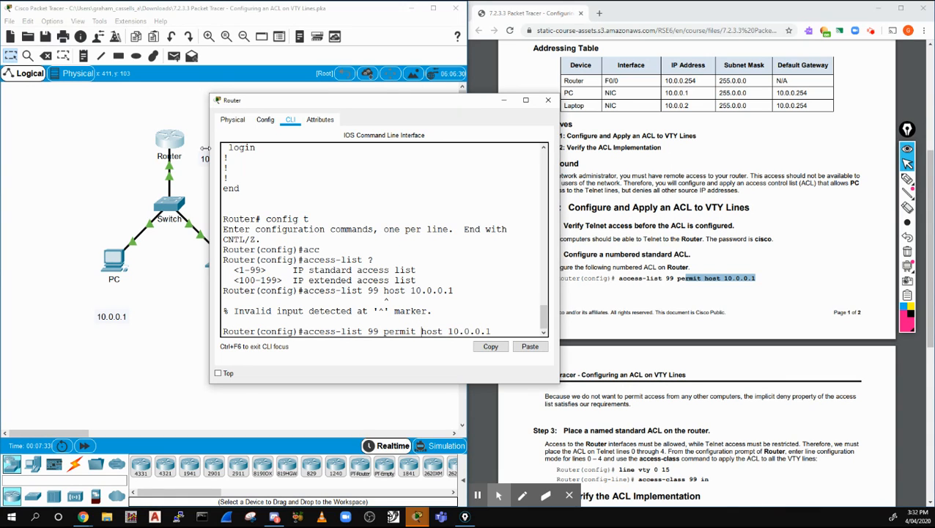
pyautogui.press('Return')
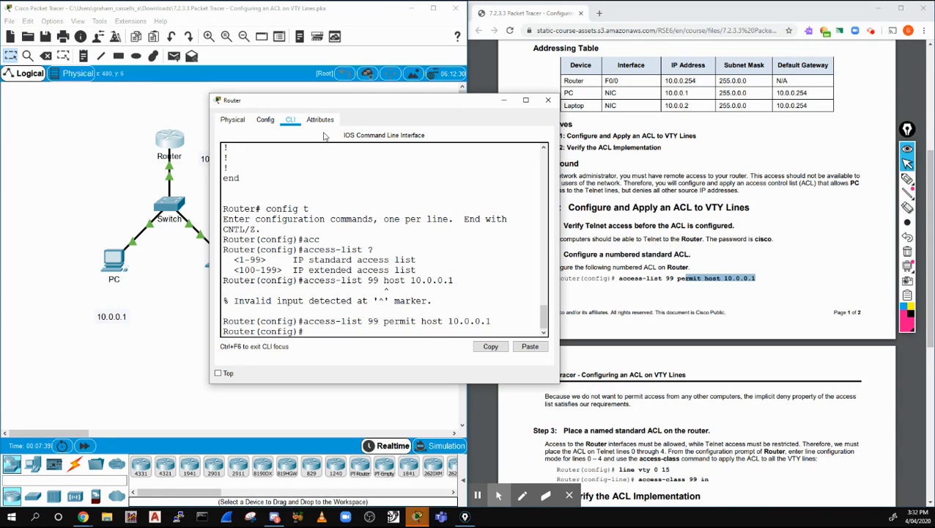
pyautogui.moveTo(309, 104); pyautogui.dragTo(368, 110)
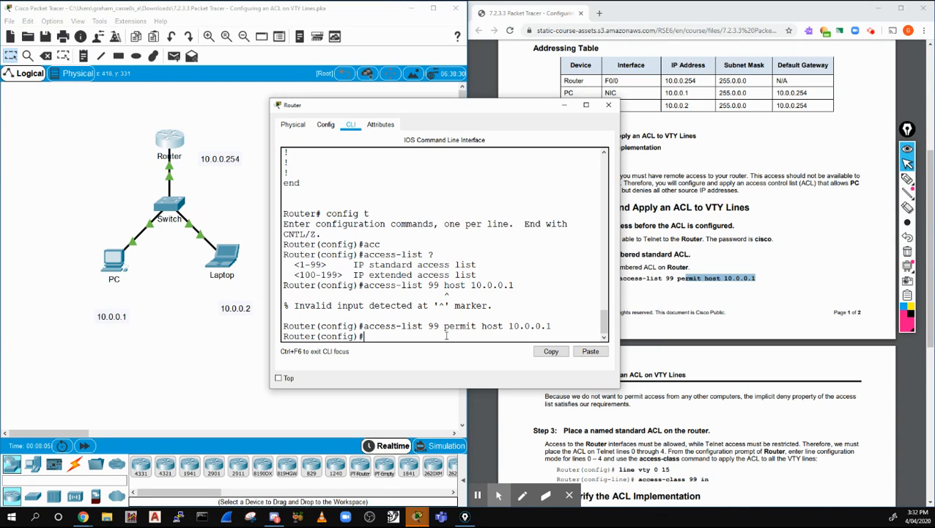
# Enter line vty 0 15 configuration mode, then erase a mistyped 'ip access group' command
pyautogui.write('line')
pyautogui.write('vty 0 15')
pyautogui.press('Return')
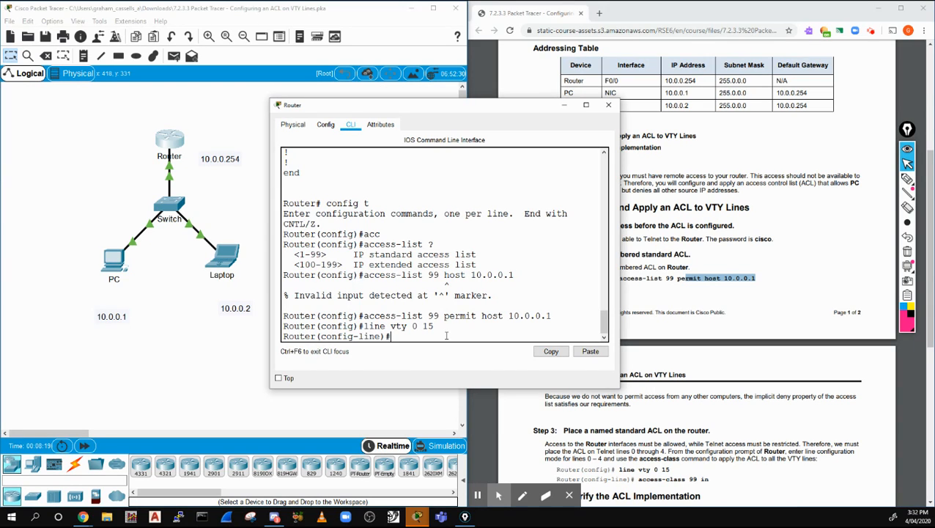
pyautogui.write('ip access group')
pyautogui.press('BackSpace')
pyautogui.press('BackSpace')
pyautogui.press('BackSpace')
pyautogui.press('BackSpace')
pyautogui.press('BackSpace')
pyautogui.press('BackSpace')
pyautogui.press('BackSpace')
pyautogui.press('BackSpace')
pyautogui.press('BackSpace')
pyautogui.press('BackSpace')
pyautogui.press('BackSpace')
pyautogui.press('BackSpace')
pyautogui.press('BackSpace')
pyautogui.press('BackSpace')
pyautogui.press('BackSpace')
# List the line-mode help and locate the access-class command in it
pyautogui.write('?')
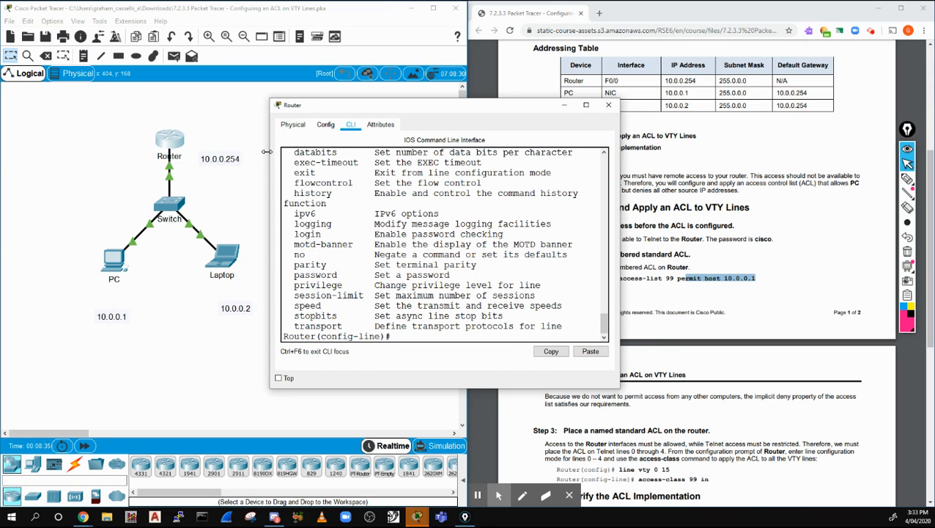
pyautogui.moveTo(267, 152); pyautogui.dragTo(222, 151)
pyautogui.scroll(2, 257, 213)
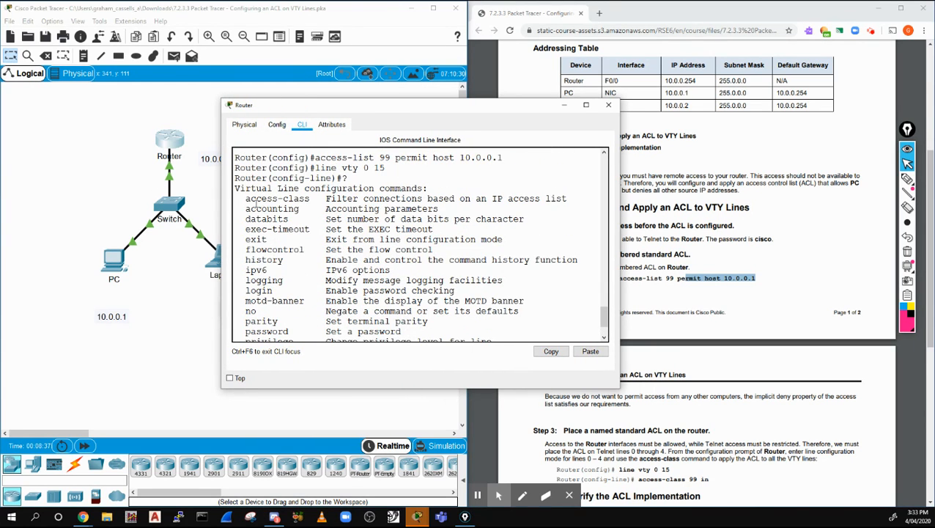
pyautogui.moveTo(245, 199); pyautogui.dragTo(310, 201)
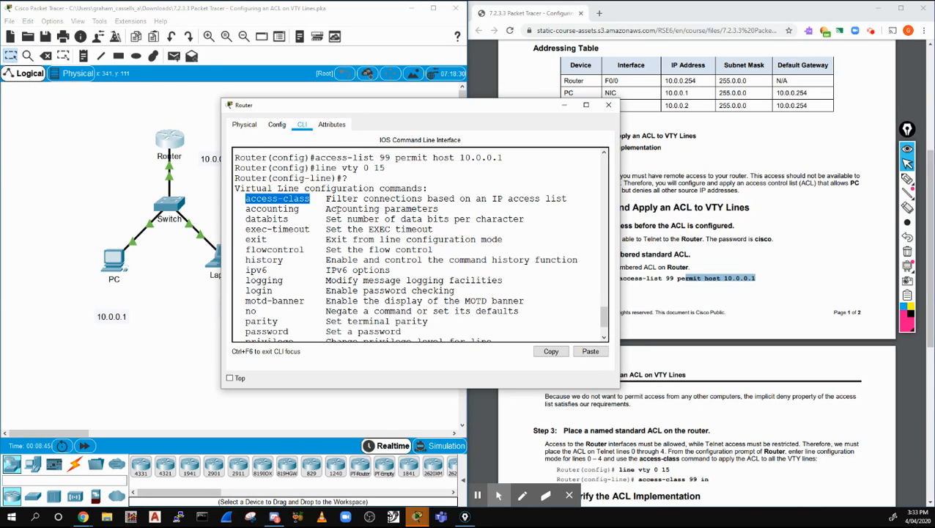
pyautogui.scroll(-2, 336, 211)
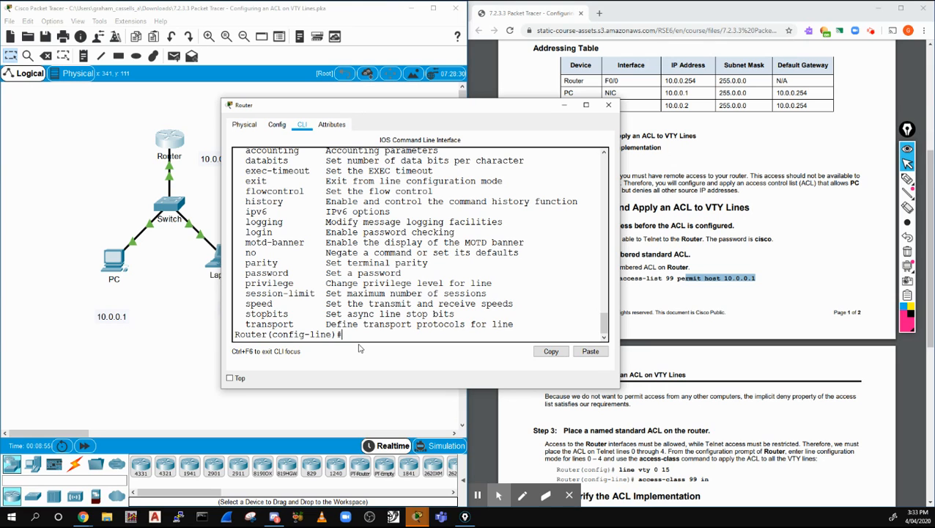
pyautogui.moveTo(365, 388); pyautogui.dragTo(380, 428)
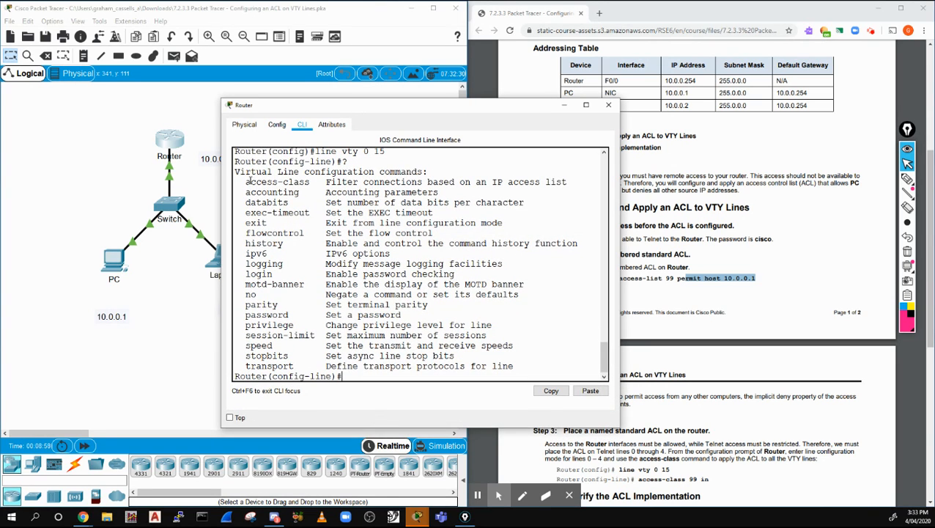
pyautogui.moveTo(247, 180); pyautogui.dragTo(315, 185)
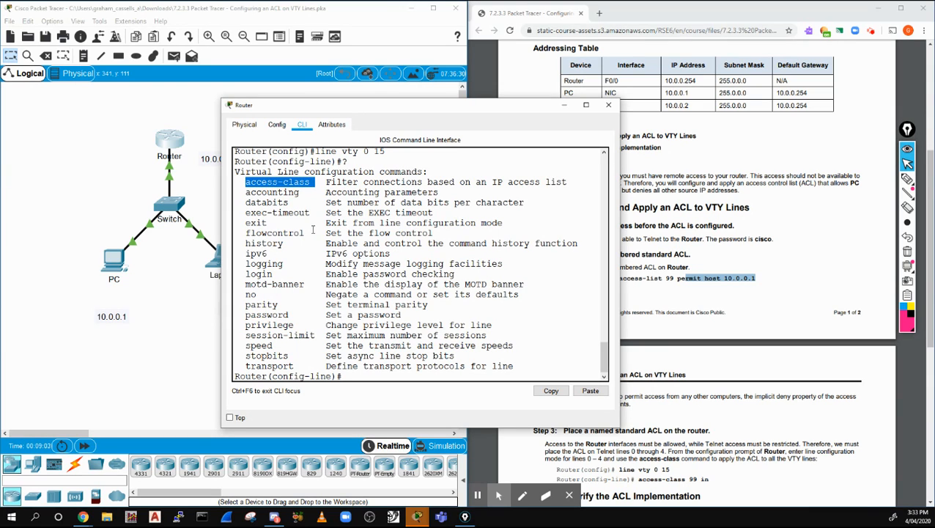
pyautogui.click(349, 376)
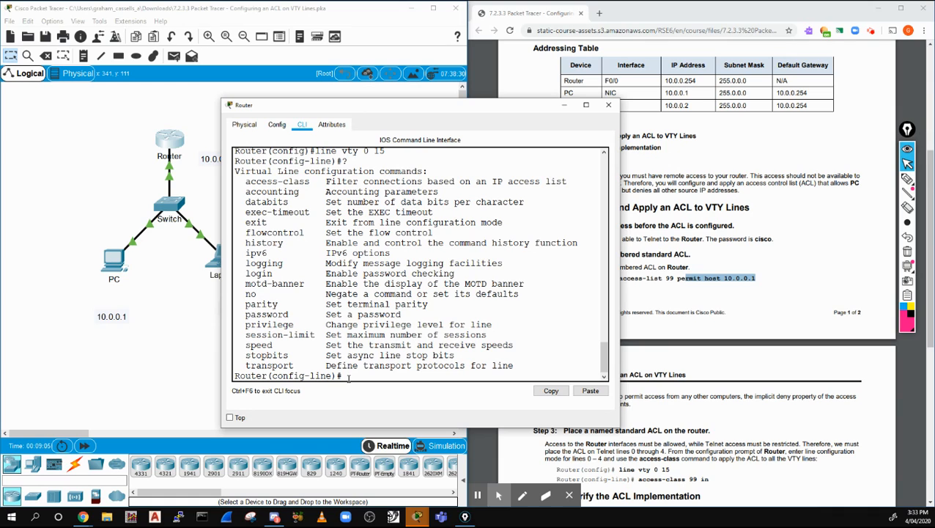
# Apply access-class 99 in to the vty 0 15 lines
pyautogui.write('acc')
pyautogui.press('Tab')
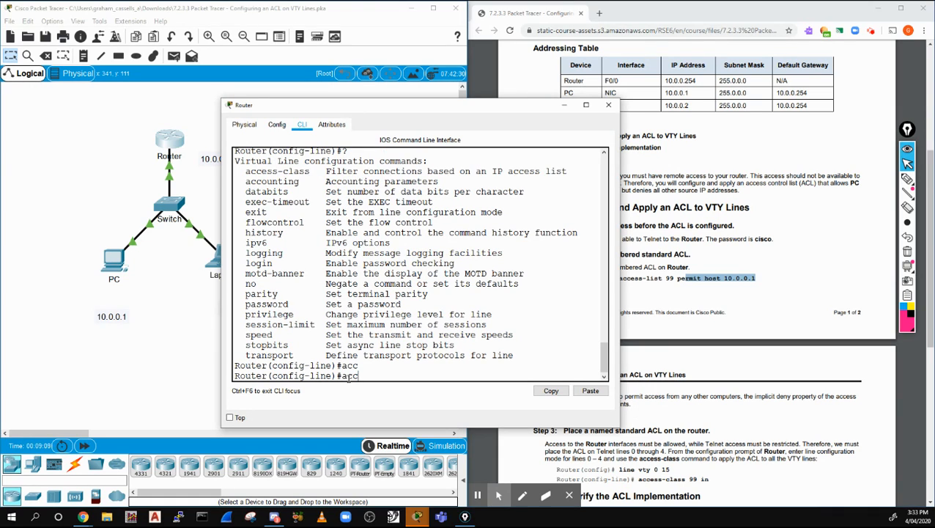
pyautogui.write('ess-c')
pyautogui.press('Tab')
pyautogui.write('99')
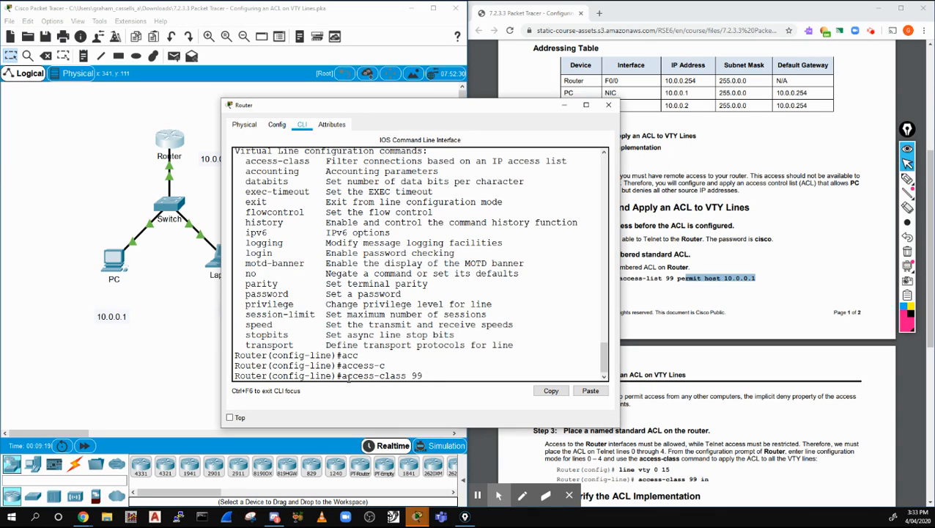
pyautogui.write(' in')
pyautogui.press('Return')
# Exit with end, save the configuration with wr, and close the Router window
pyautogui.write('end')
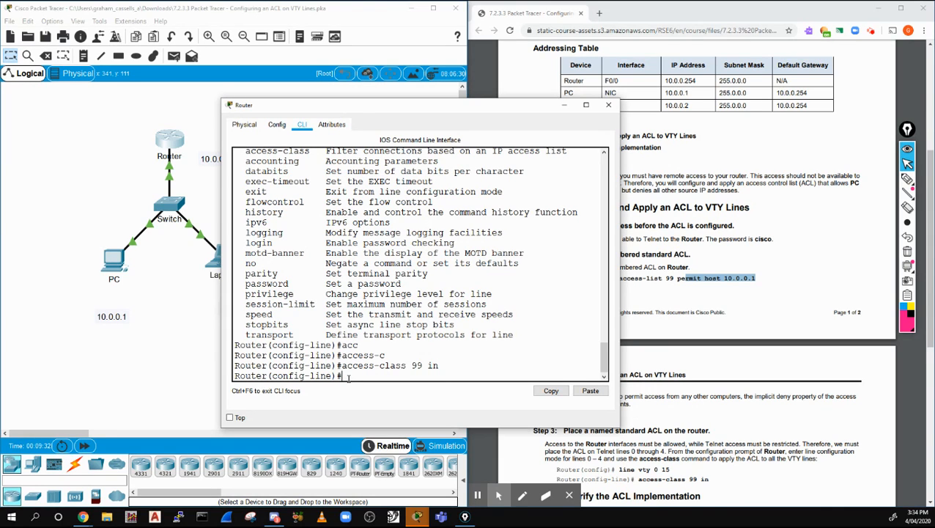
pyautogui.press('Return')
pyautogui.write('wr')
pyautogui.press('Return')
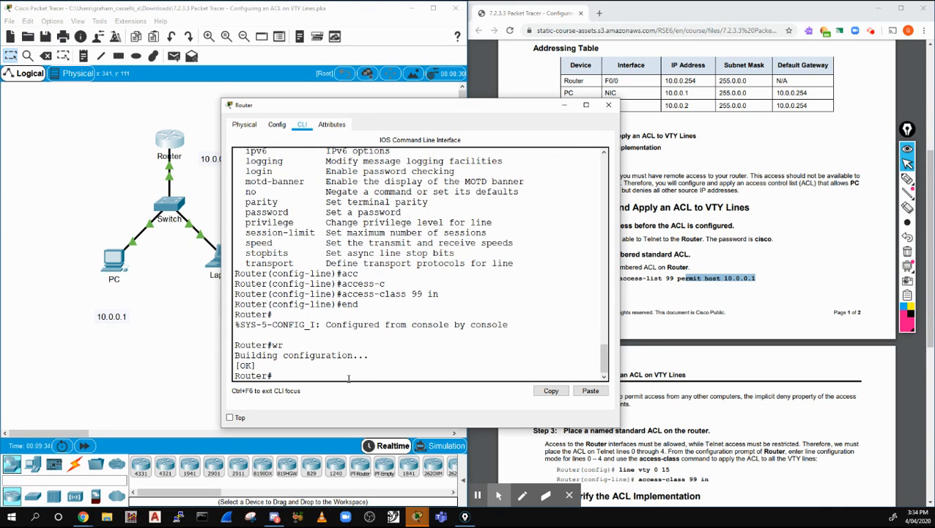
pyautogui.click(608, 105)
# In the PC's Telnet/SSH Client, connect via Telnet to host 10.0.0.254
pyautogui.click(110, 258)
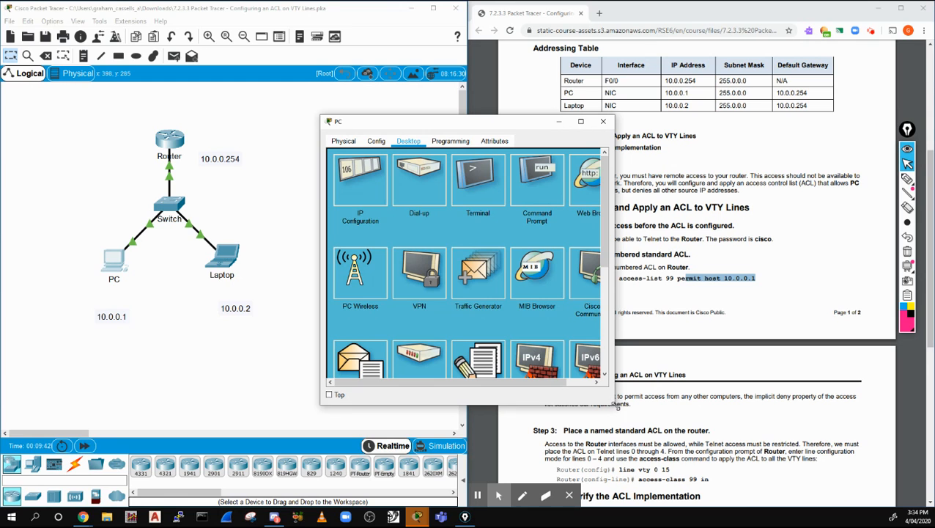
pyautogui.moveTo(614, 409); pyautogui.dragTo(752, 437)
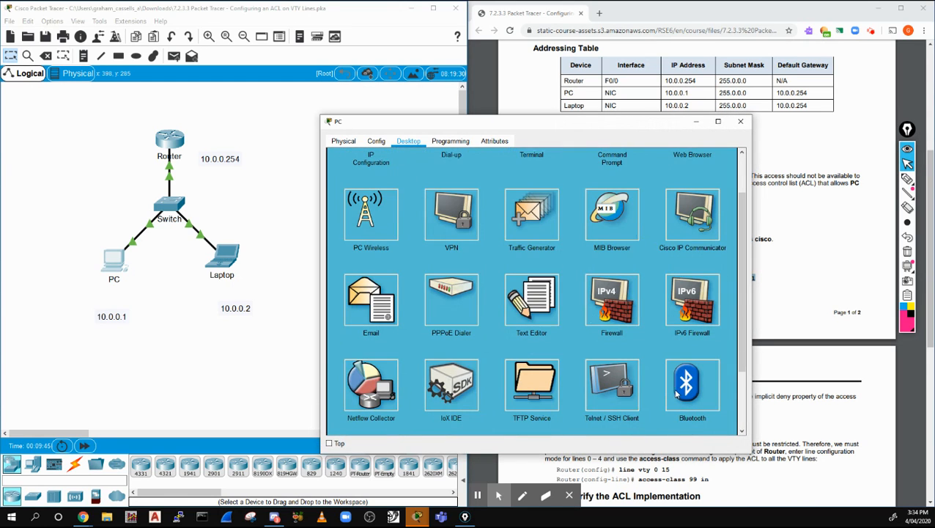
pyautogui.click(612, 385)
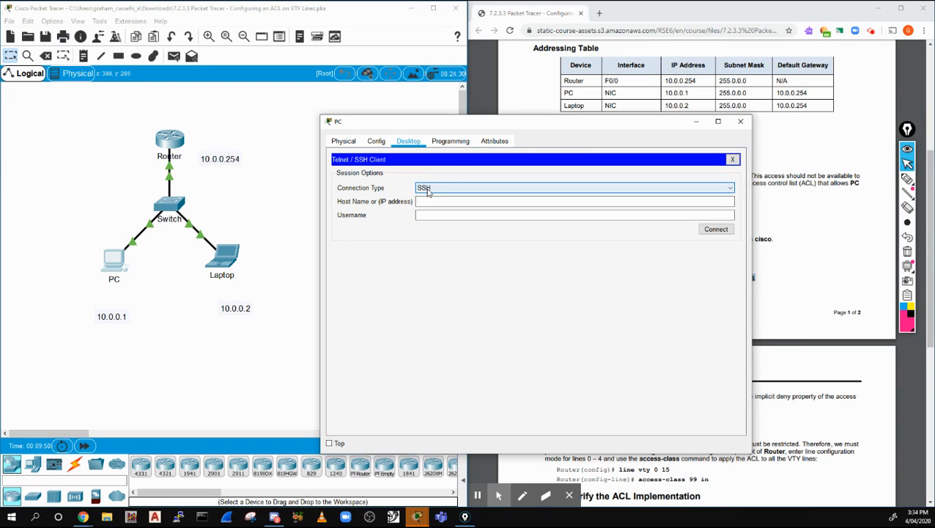
pyautogui.click(451, 191)
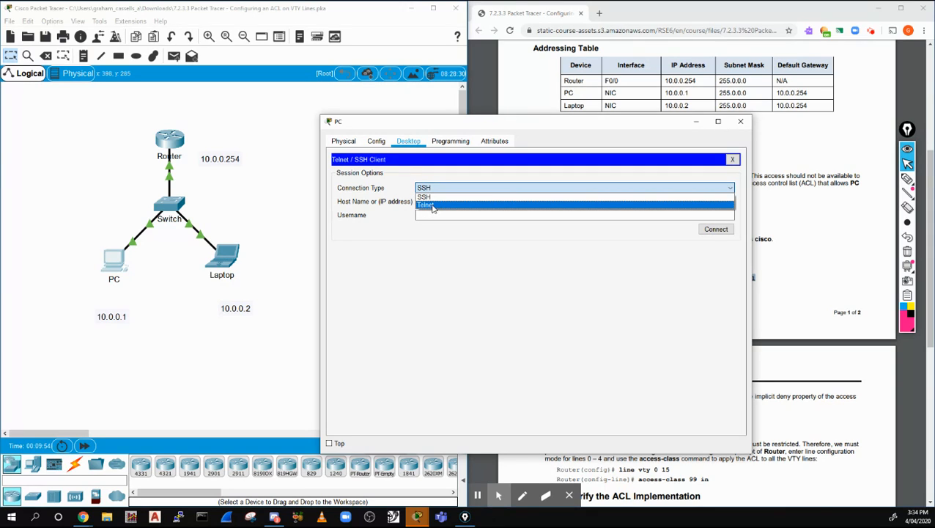
pyautogui.click(432, 206)
pyautogui.click(433, 200)
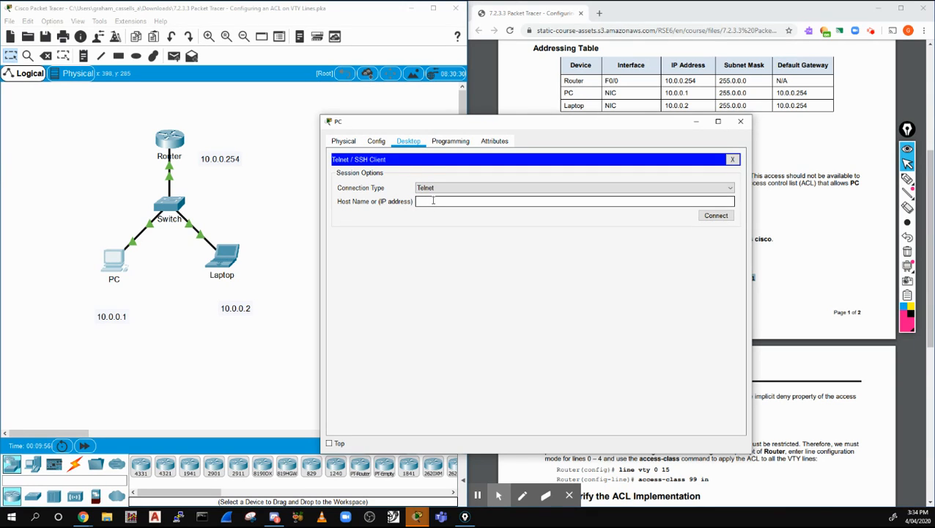
pyautogui.write('10.0.0.254')
pyautogui.click(709, 219)
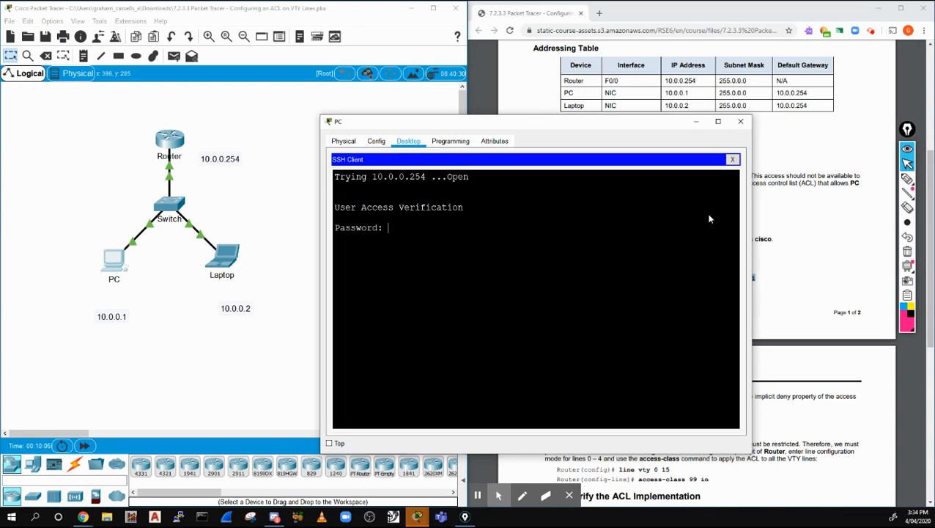
# Log in with the vty password, run en, and close the PC window
pyautogui.write('cisco')
pyautogui.press('Return')
pyautogui.write('en')
pyautogui.press('Return')
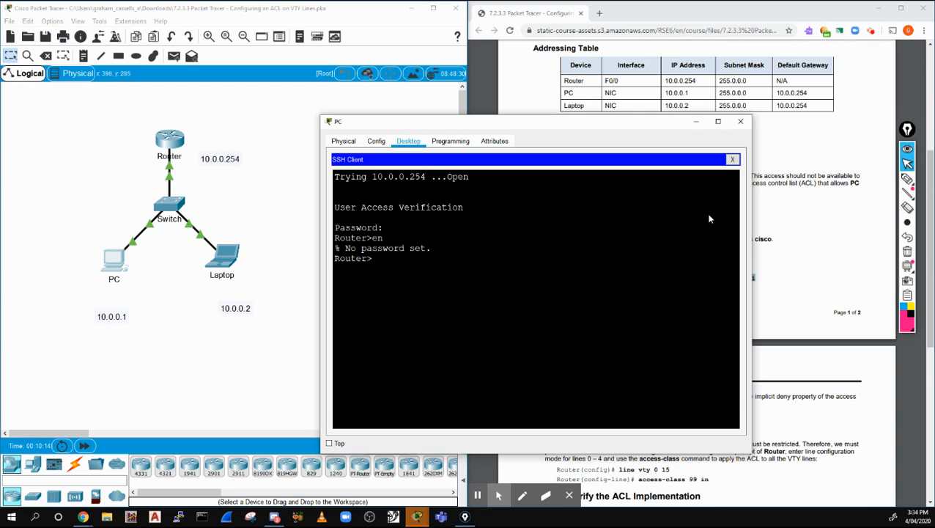
pyautogui.click(740, 122)
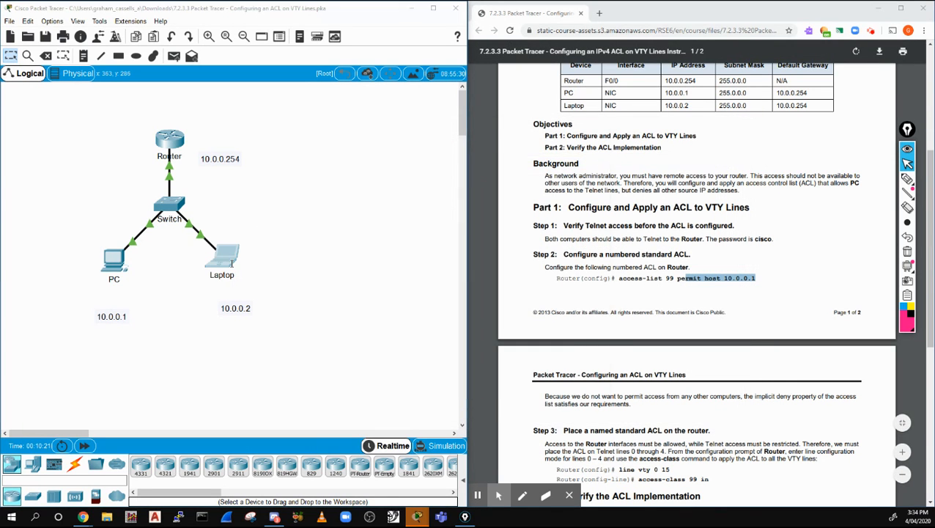
# Run telnet 10.0.0.254 from the Laptop's Command Prompt and get the connection refused
pyautogui.click(231, 262)
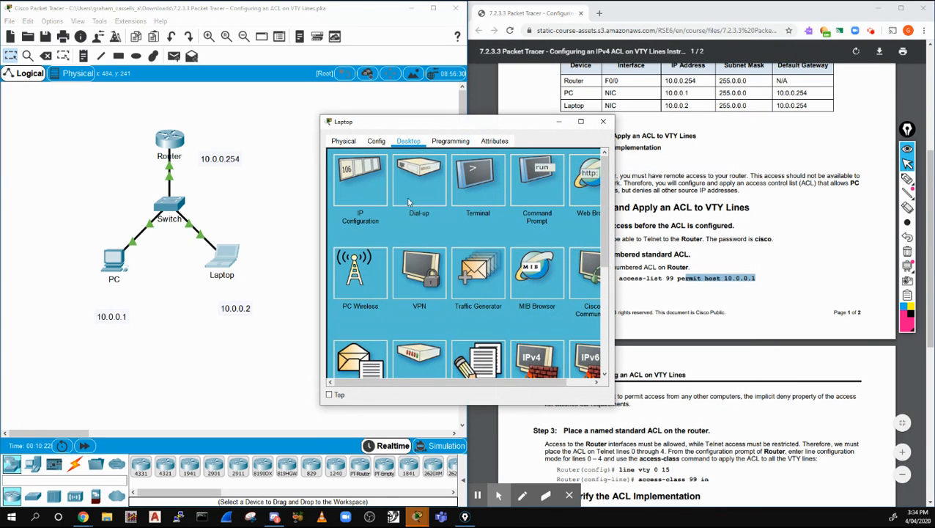
pyautogui.click(537, 181)
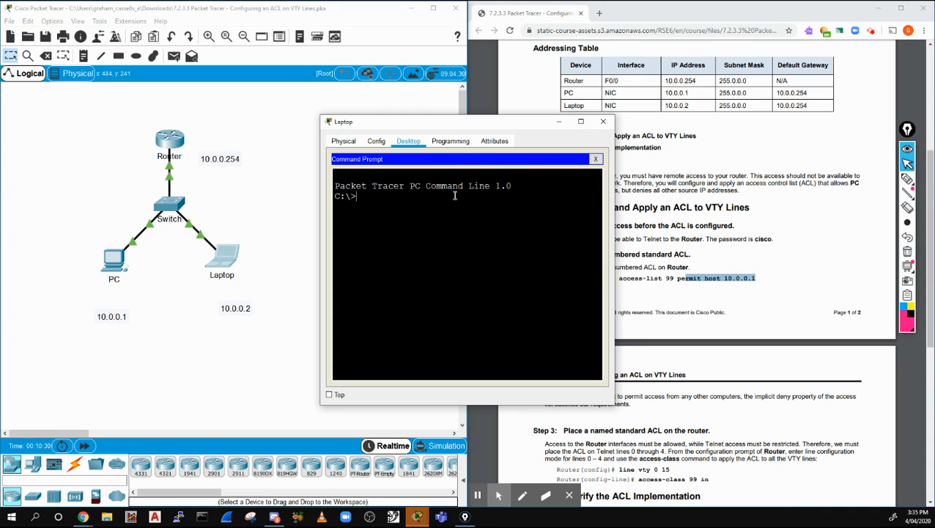
pyautogui.write('telnet 1')
pyautogui.write('0.0.0.254')
pyautogui.press('Return')
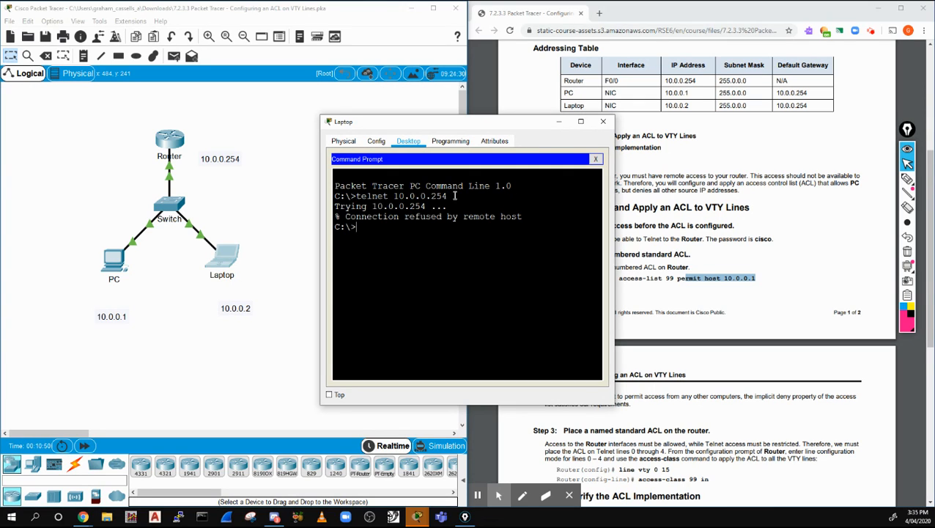